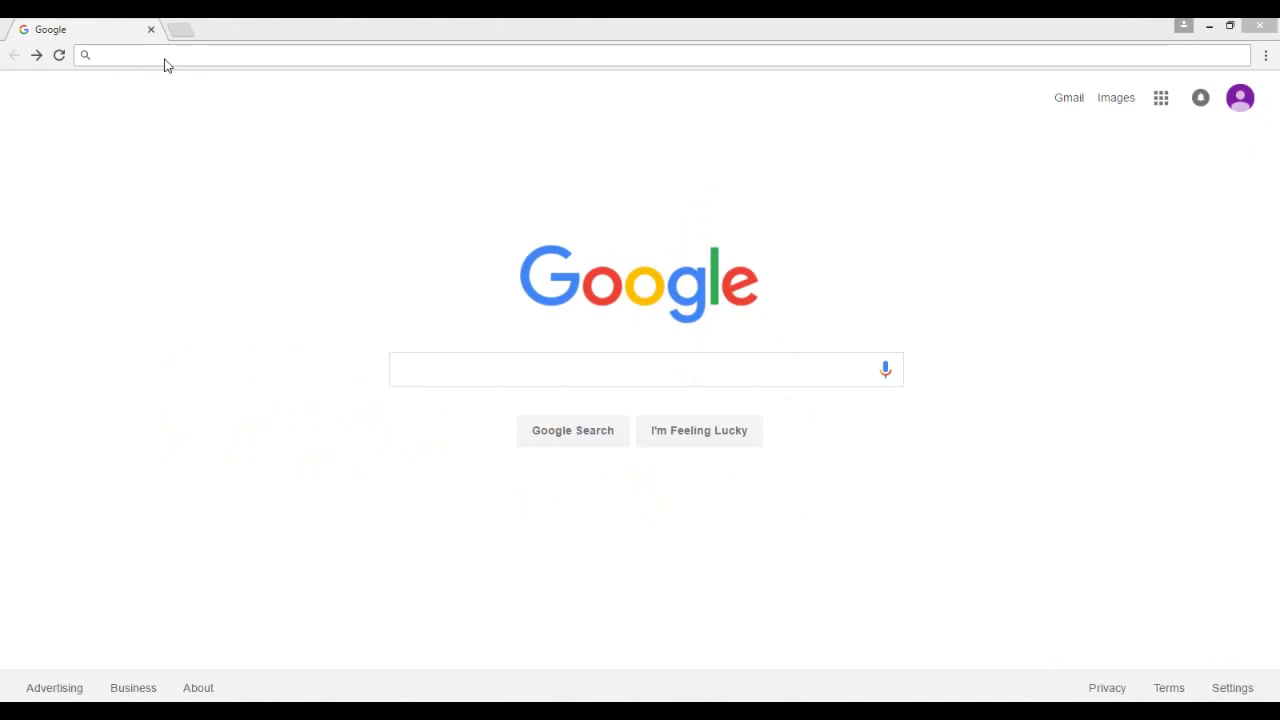
click(132, 56)
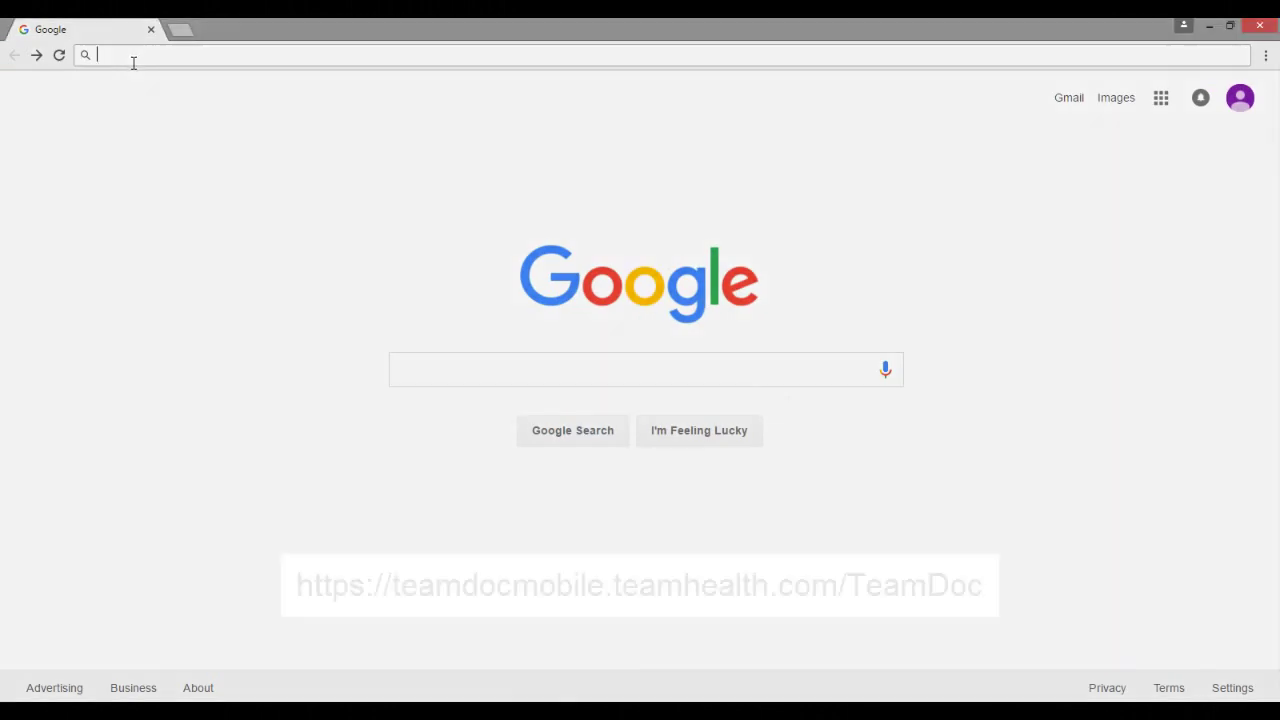
text(https)
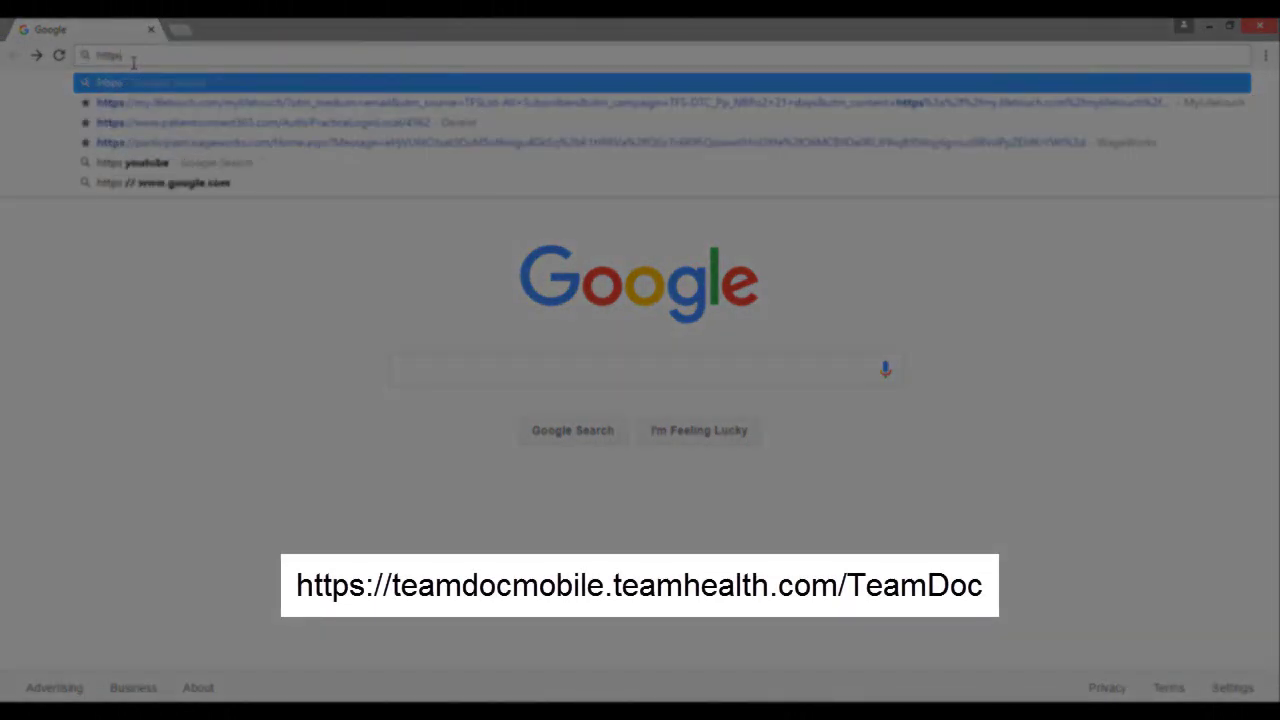
text(://tea)
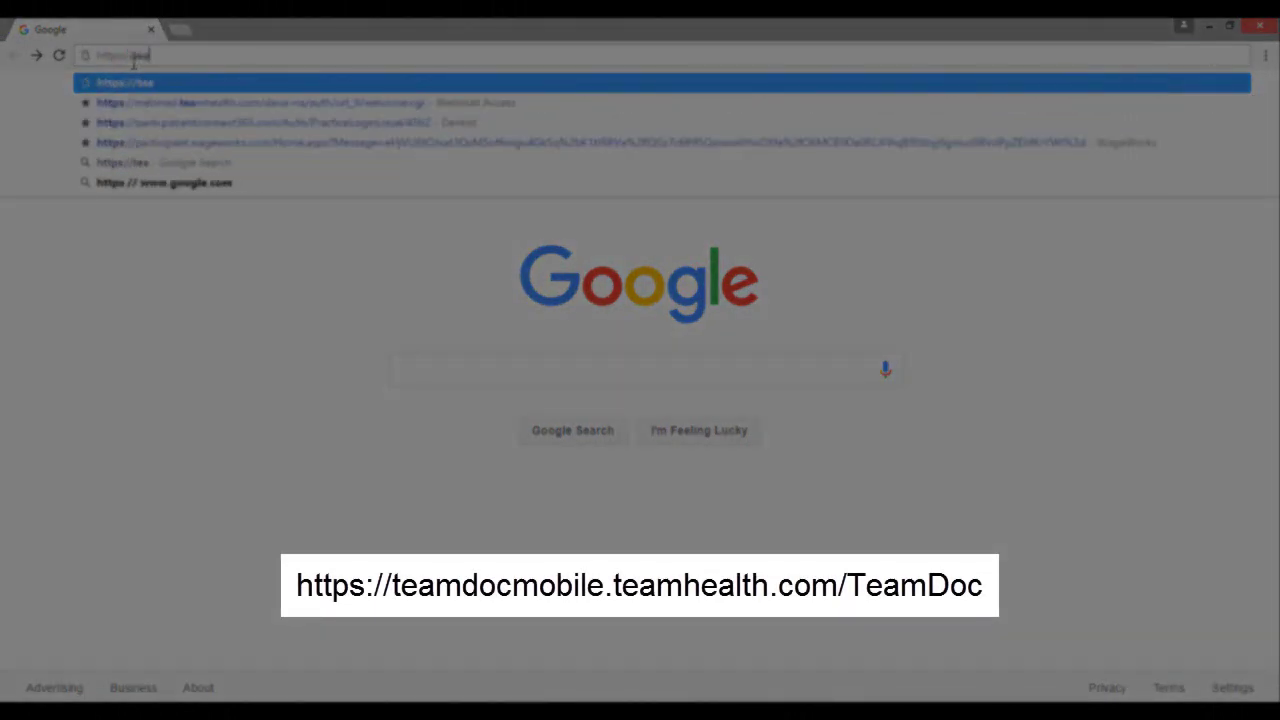
text(mdocmobil)
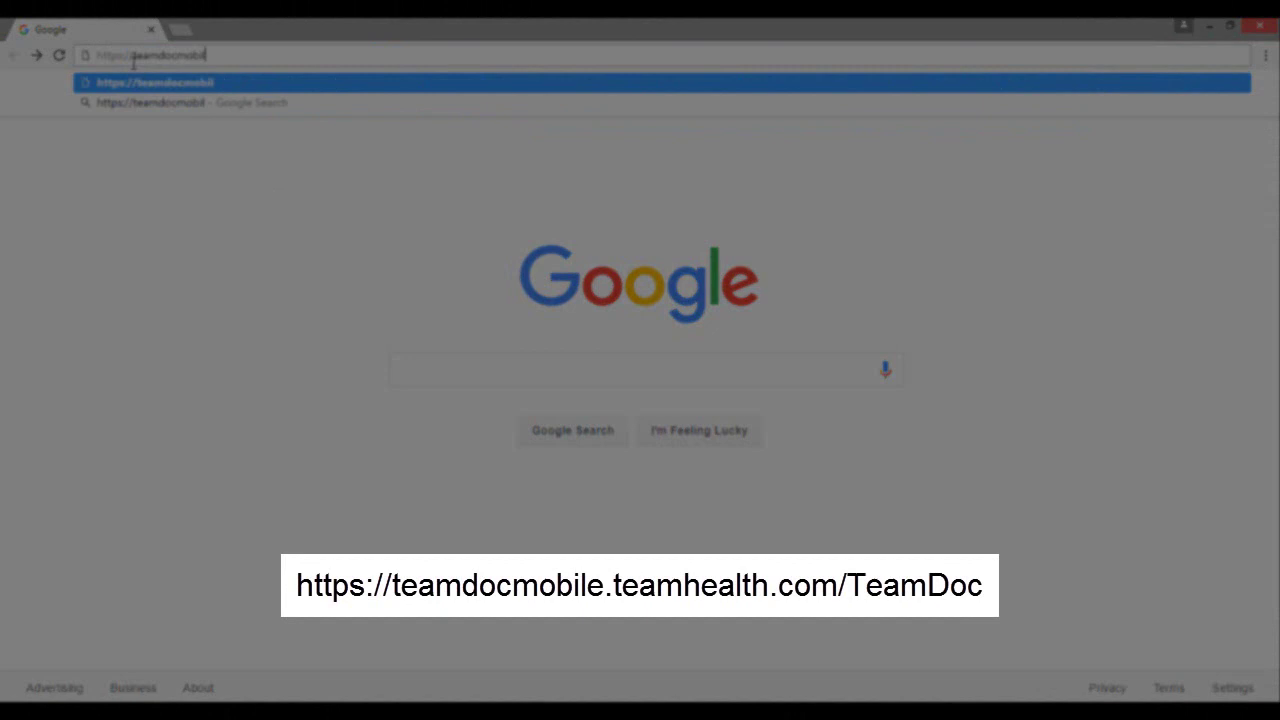
text(e.teamhealth.c)
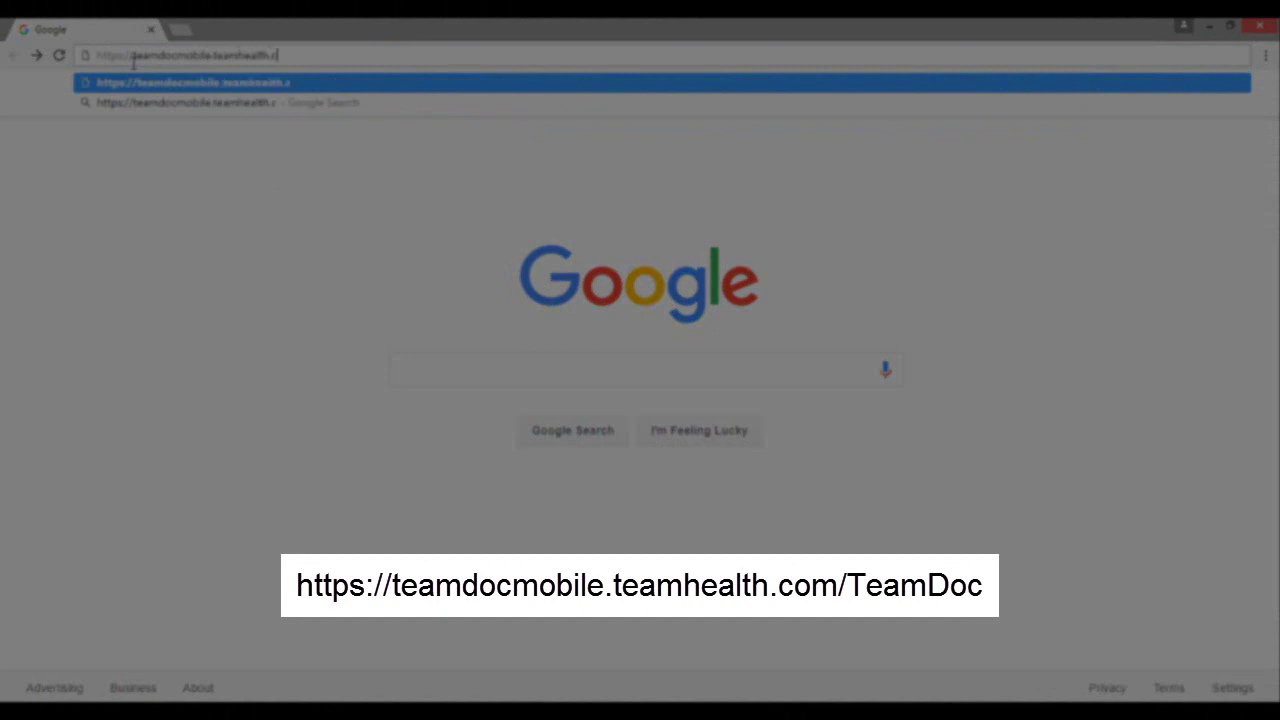
text(om/TeamDoc)
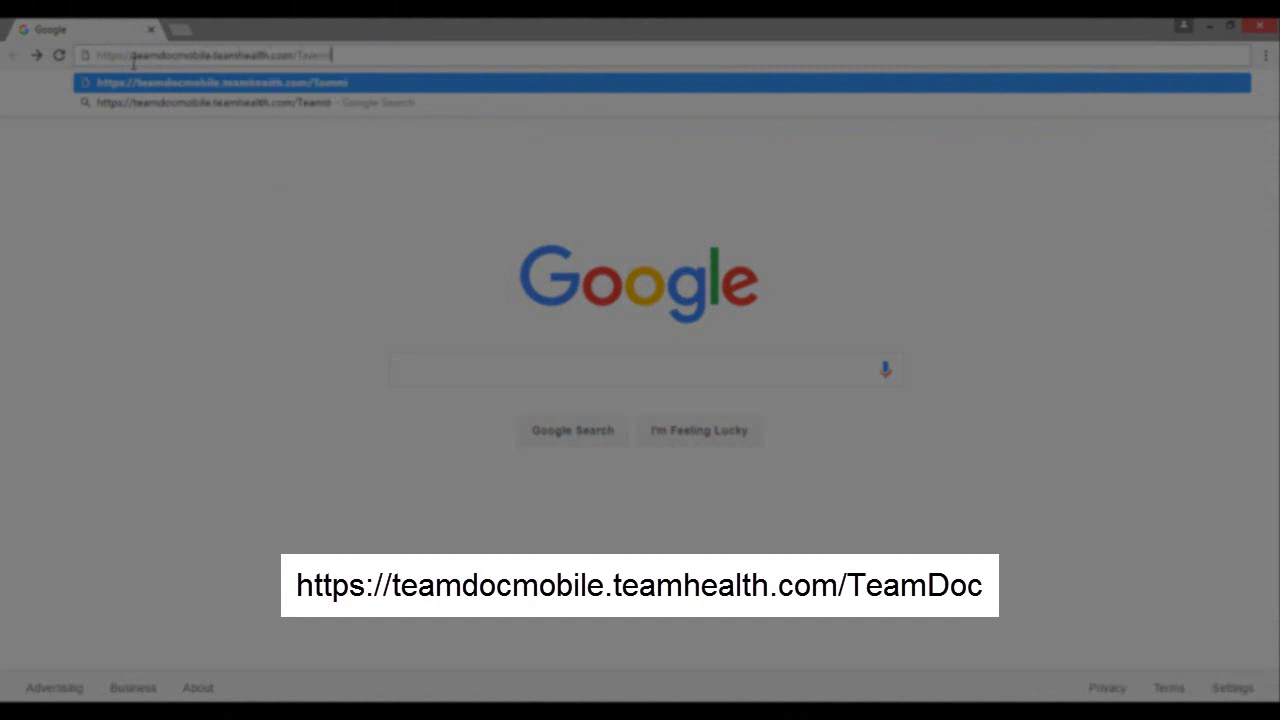
key(Return)
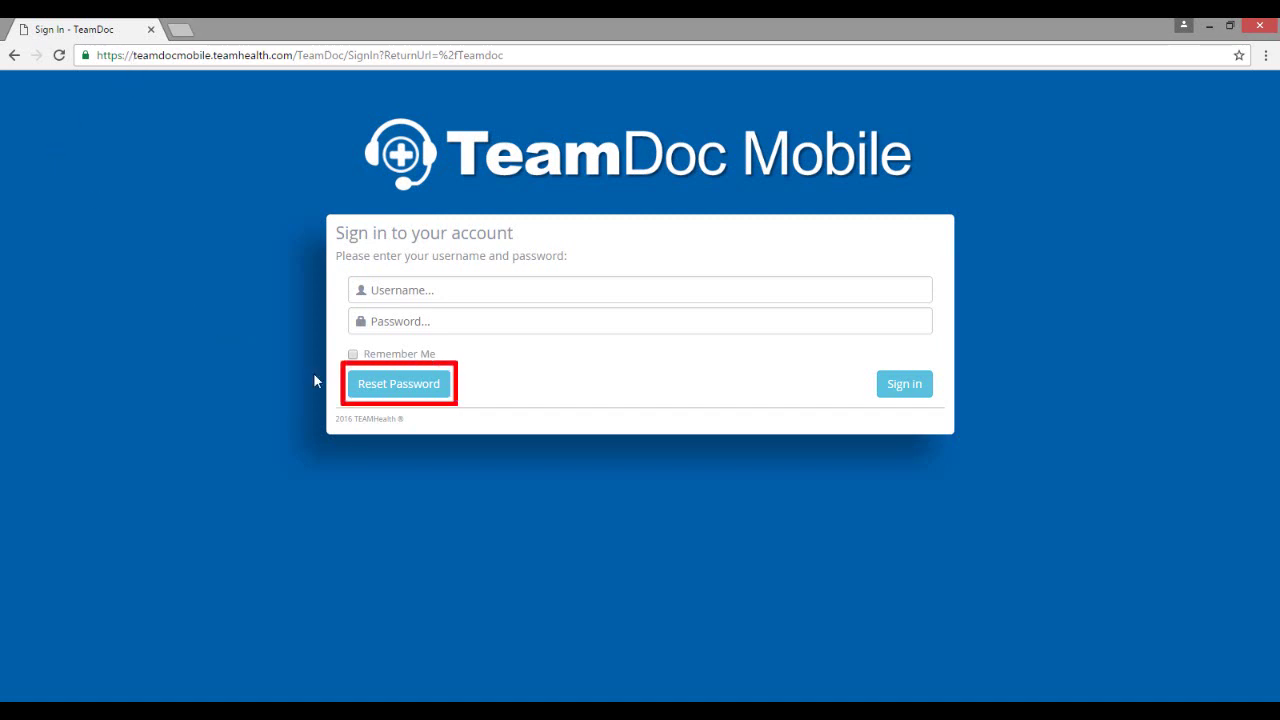
Step: Request a new password through Reset Password, using the account's e-mail address as the username
click(390, 384)
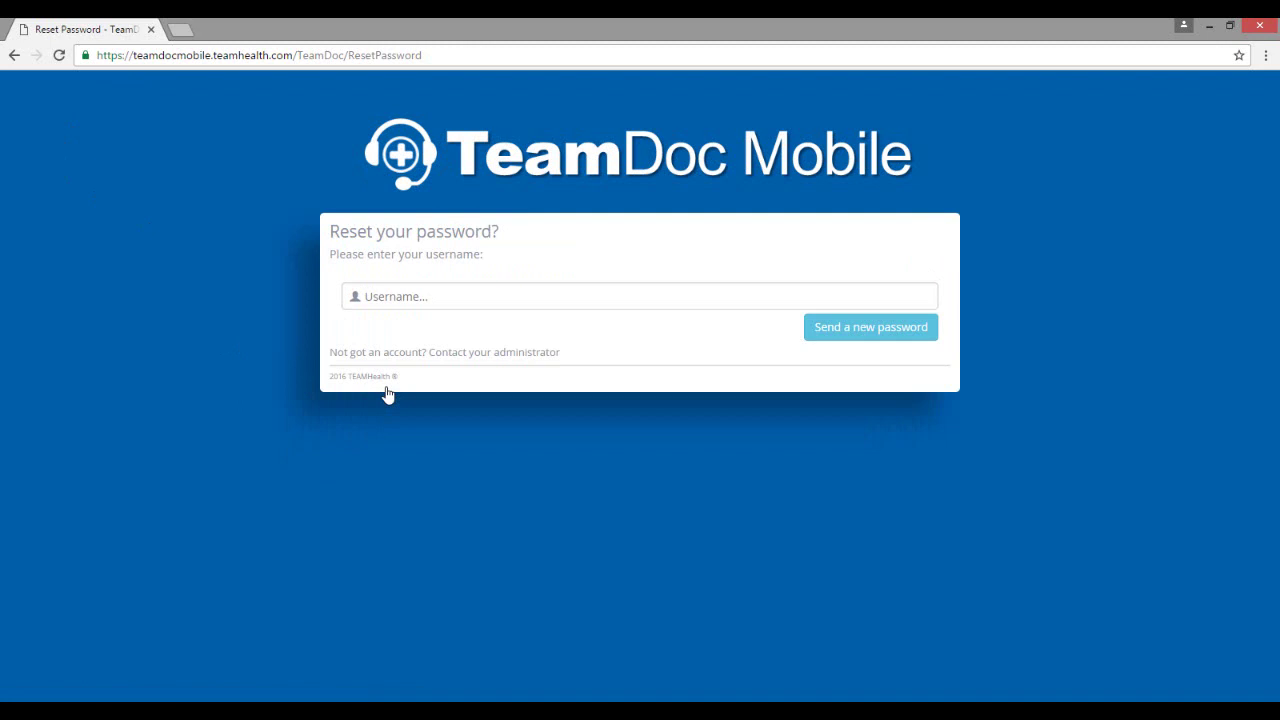
click(385, 291)
text(matt)
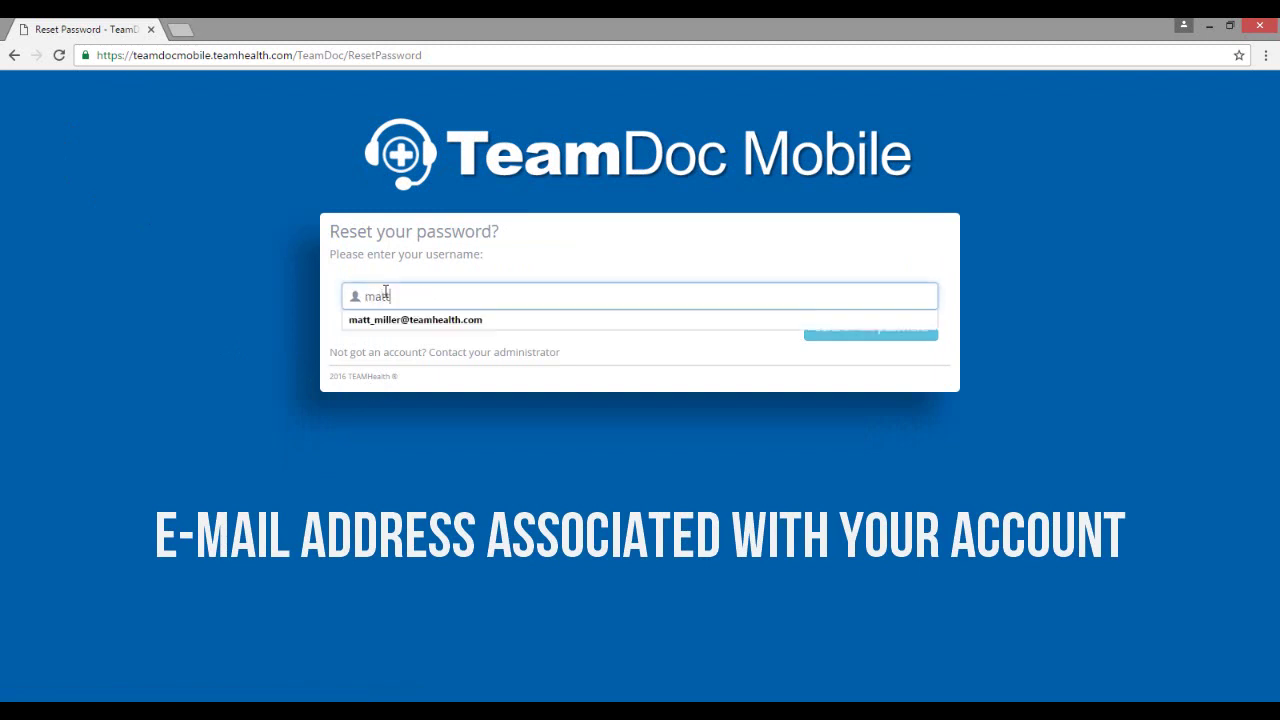
click(385, 320)
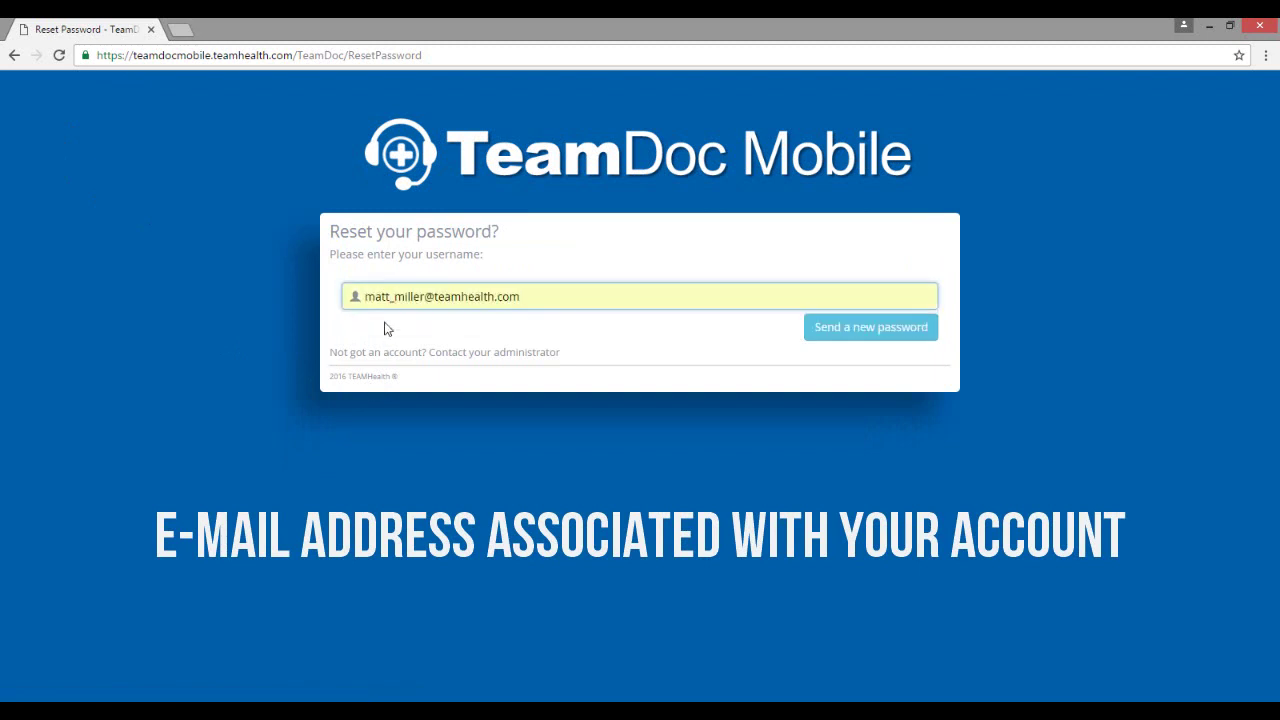
click(870, 327)
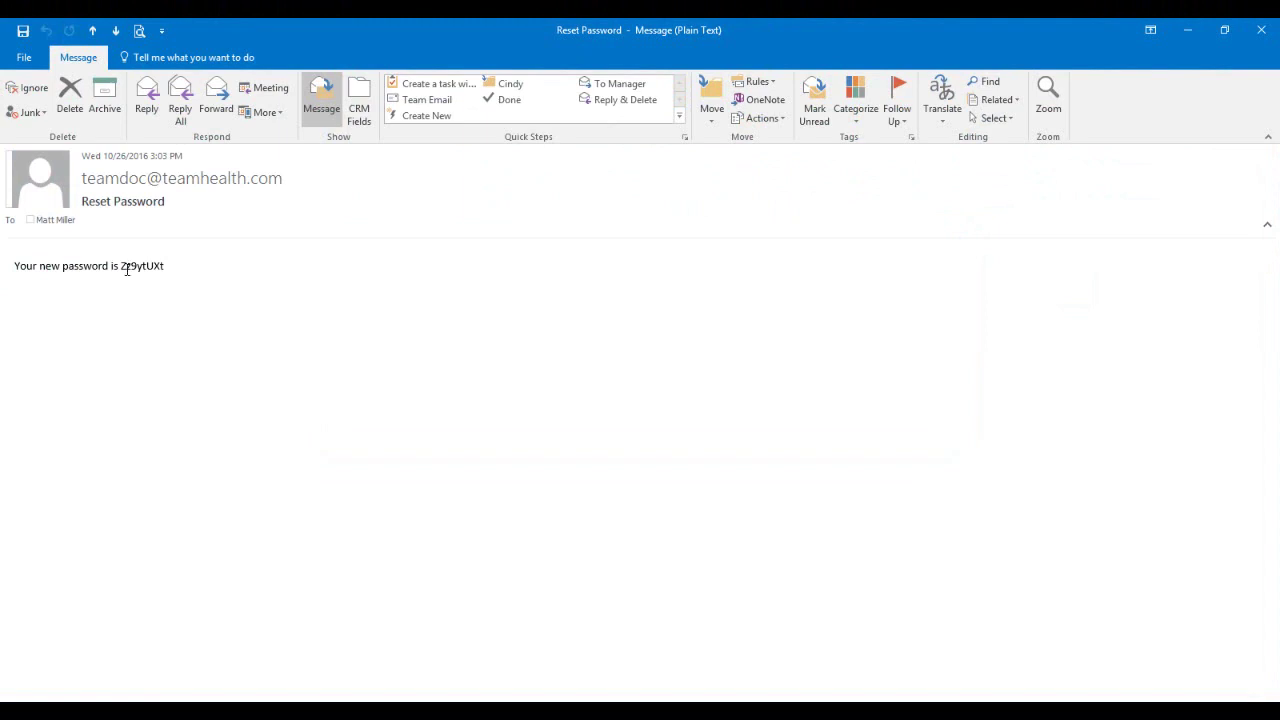
Step: Copy the new password from the Reset Password e-mail and return to the TeamDoc Mobile sign-in page in the browser
drag(121, 266, 166, 268)
right_click(154, 269)
click(186, 277)
key(alt+Tab)
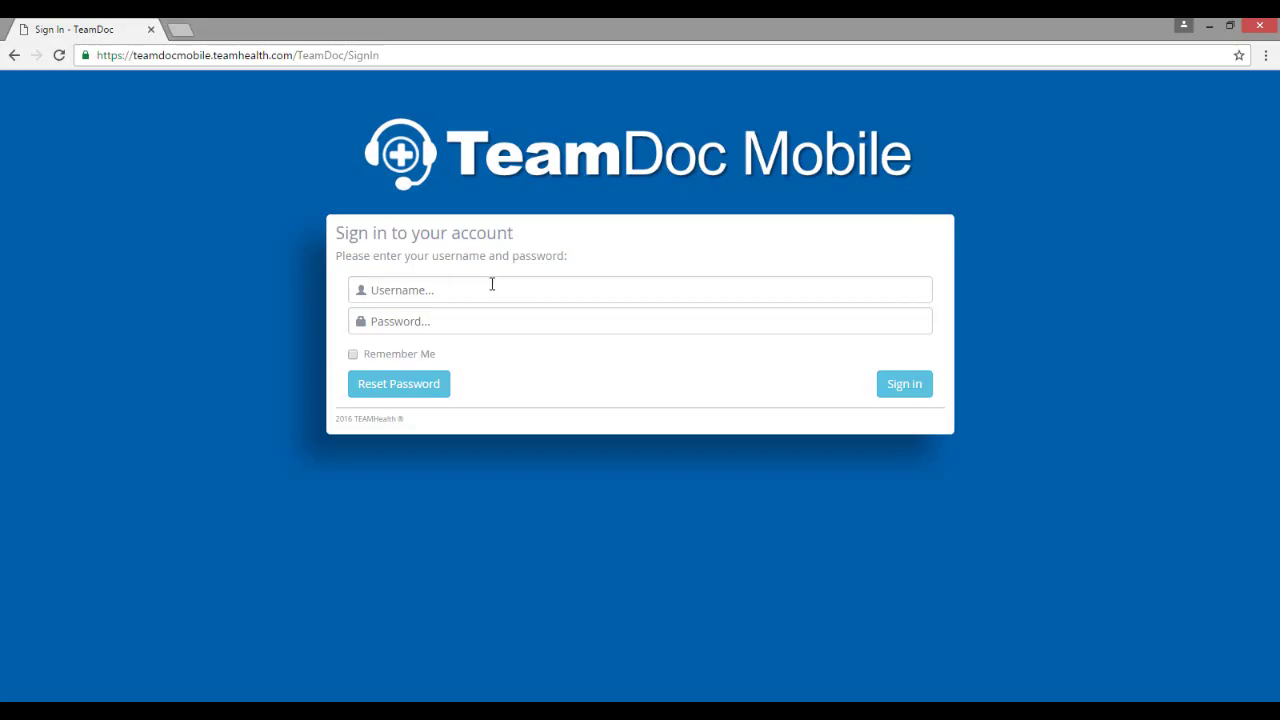
Step: Sign in with the account's e-mail address as username and the copied temporary password, with Remember Me enabled
click(491, 284)
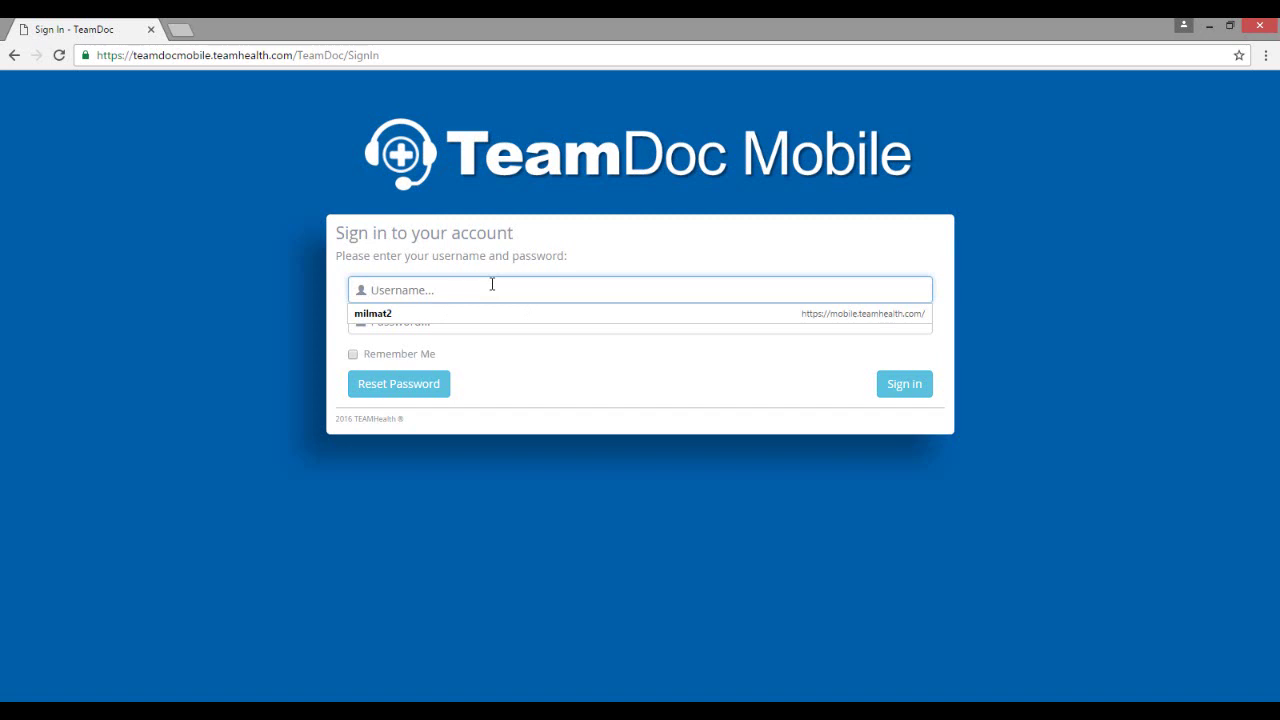
key(ctrl+v)
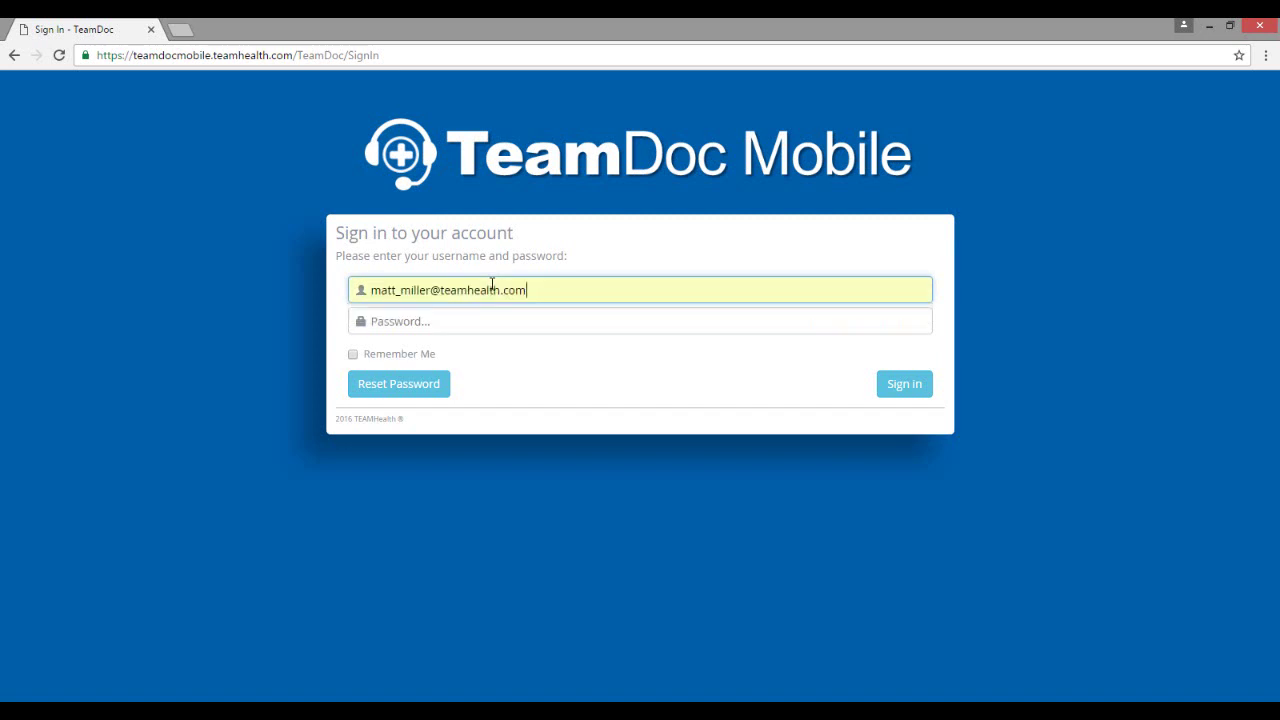
click(434, 325)
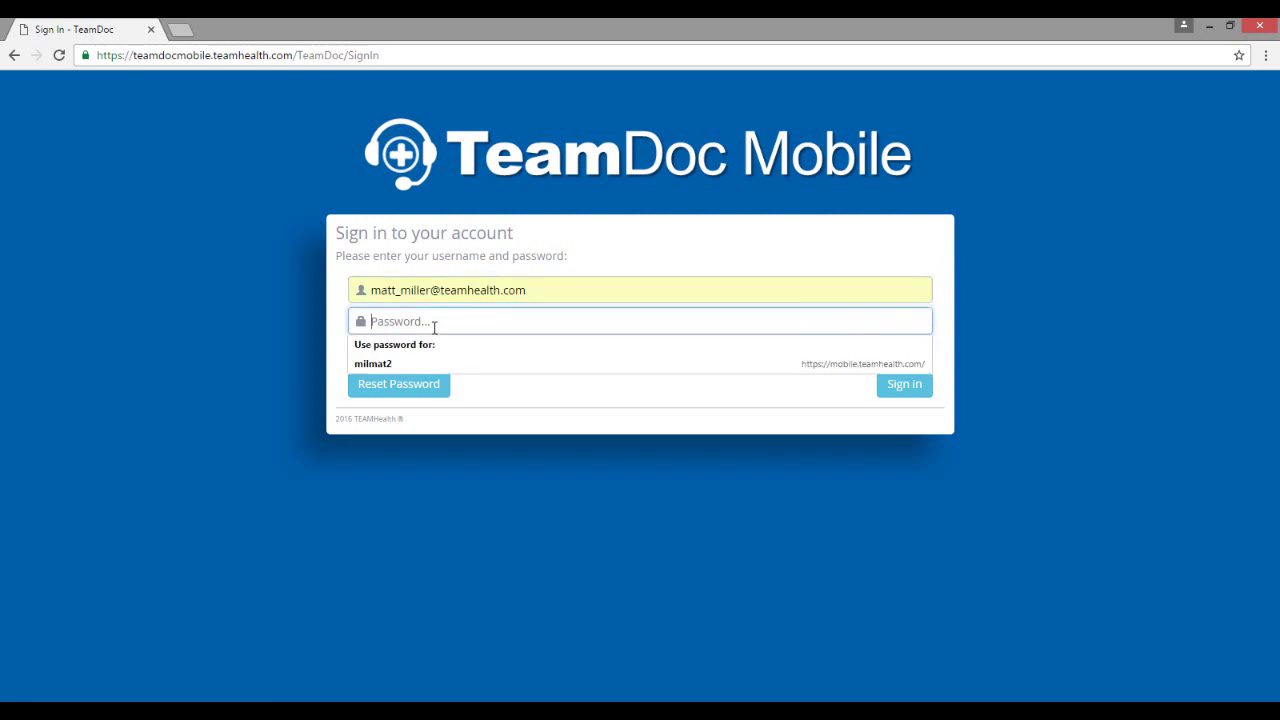
right_click(434, 327)
click(450, 413)
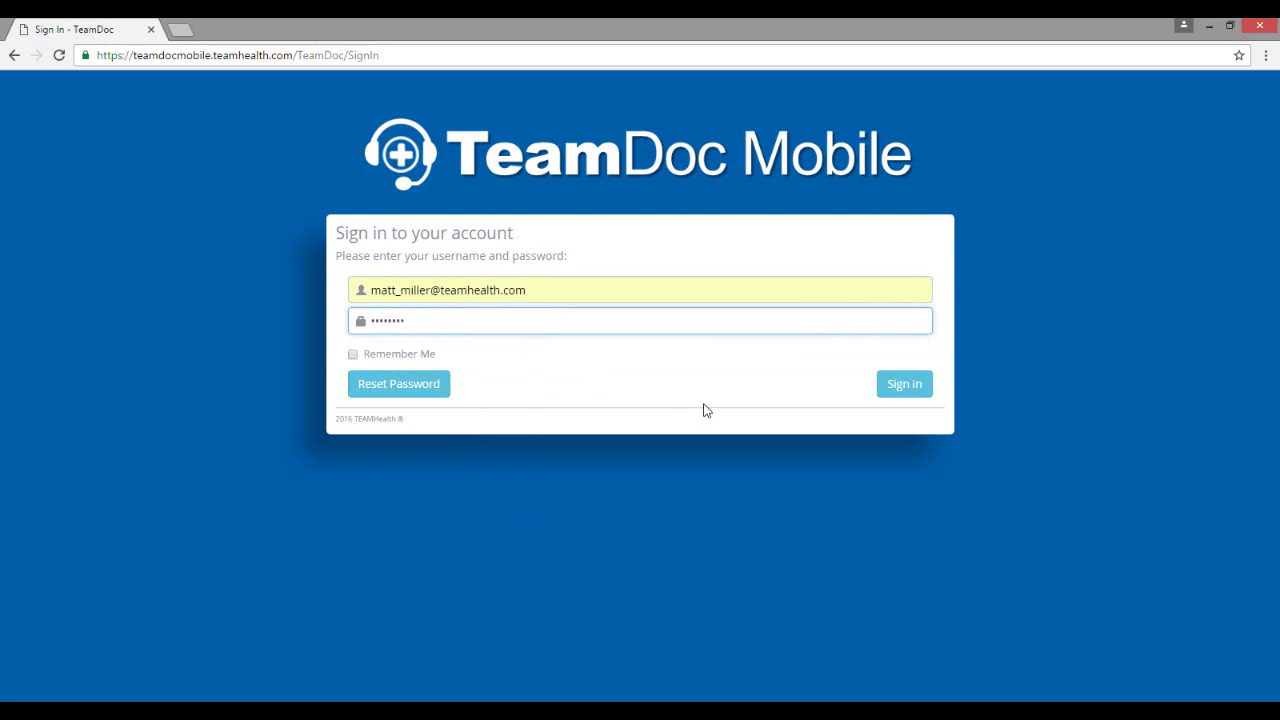
click(350, 360)
click(351, 357)
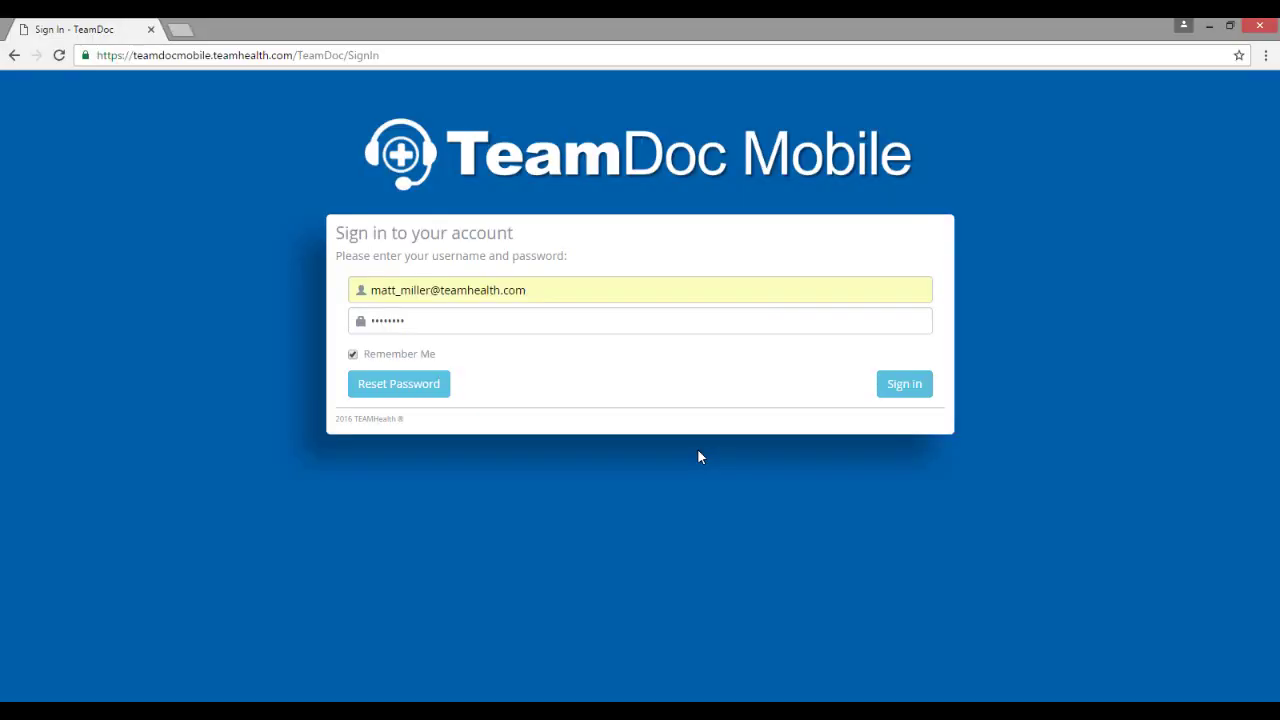
click(888, 384)
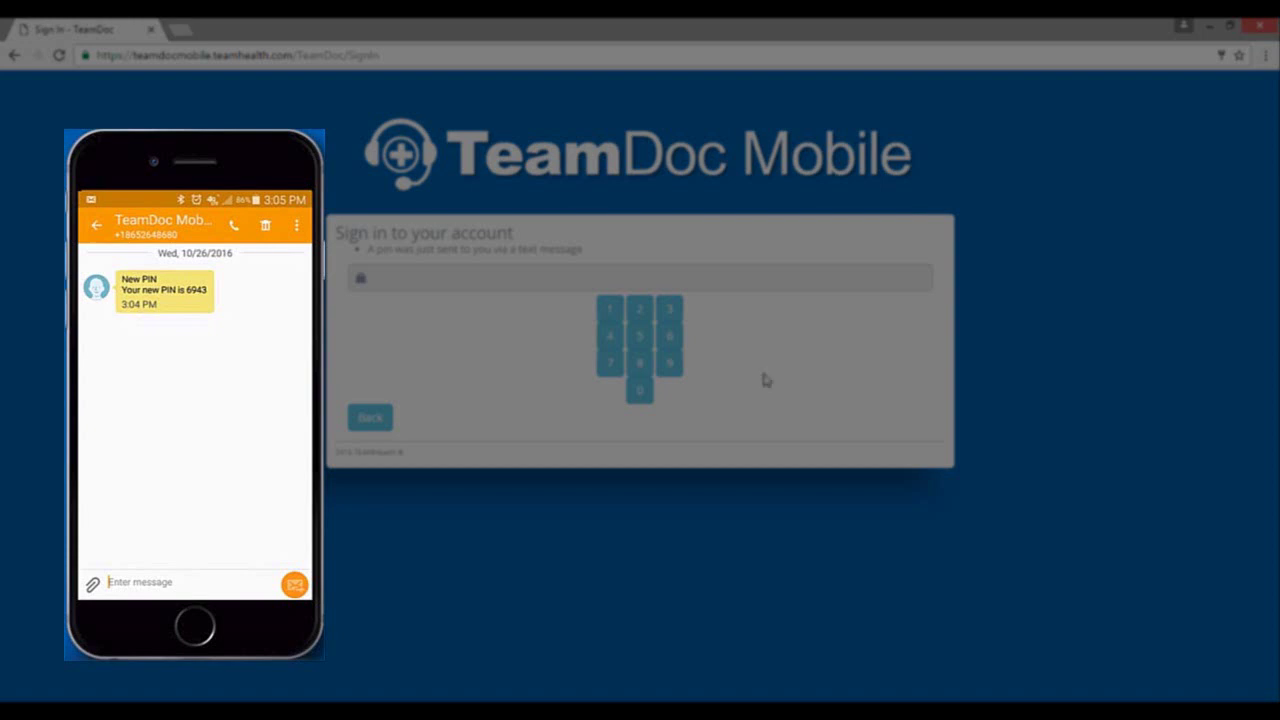
Step: Enter the four-digit PIN received by text message to complete the sign-in
click(670, 336)
click(670, 361)
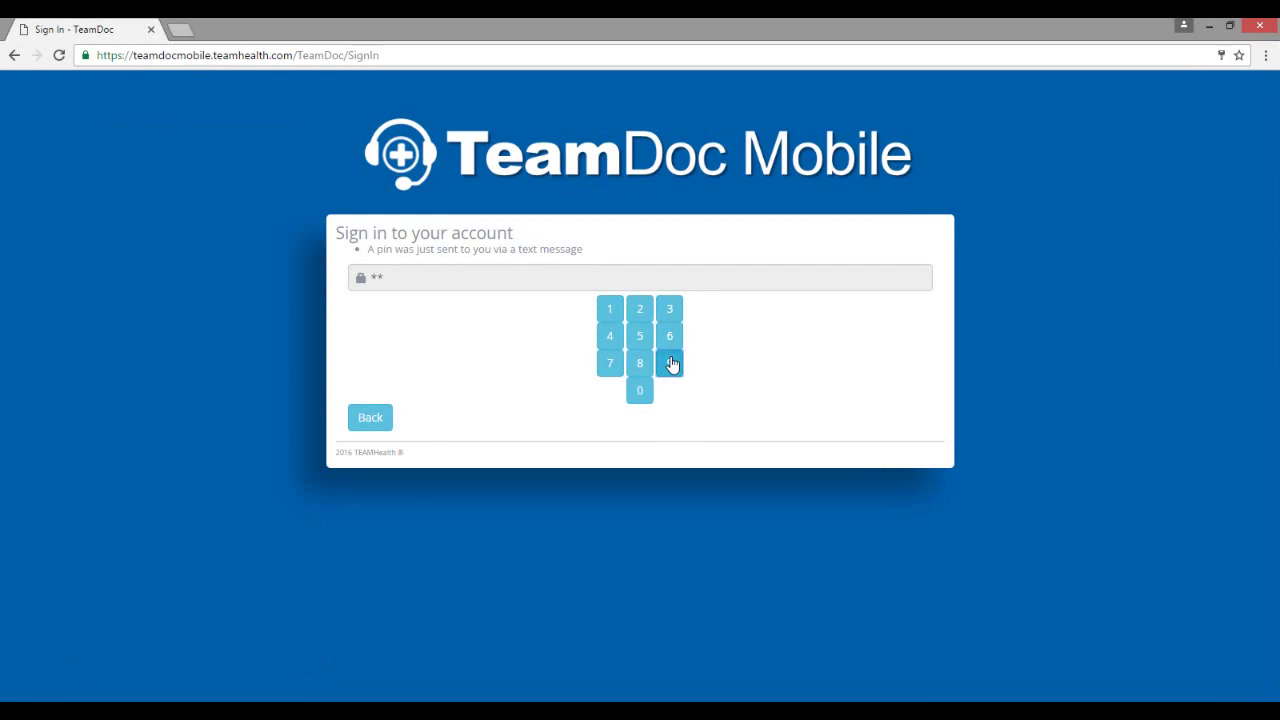
click(612, 336)
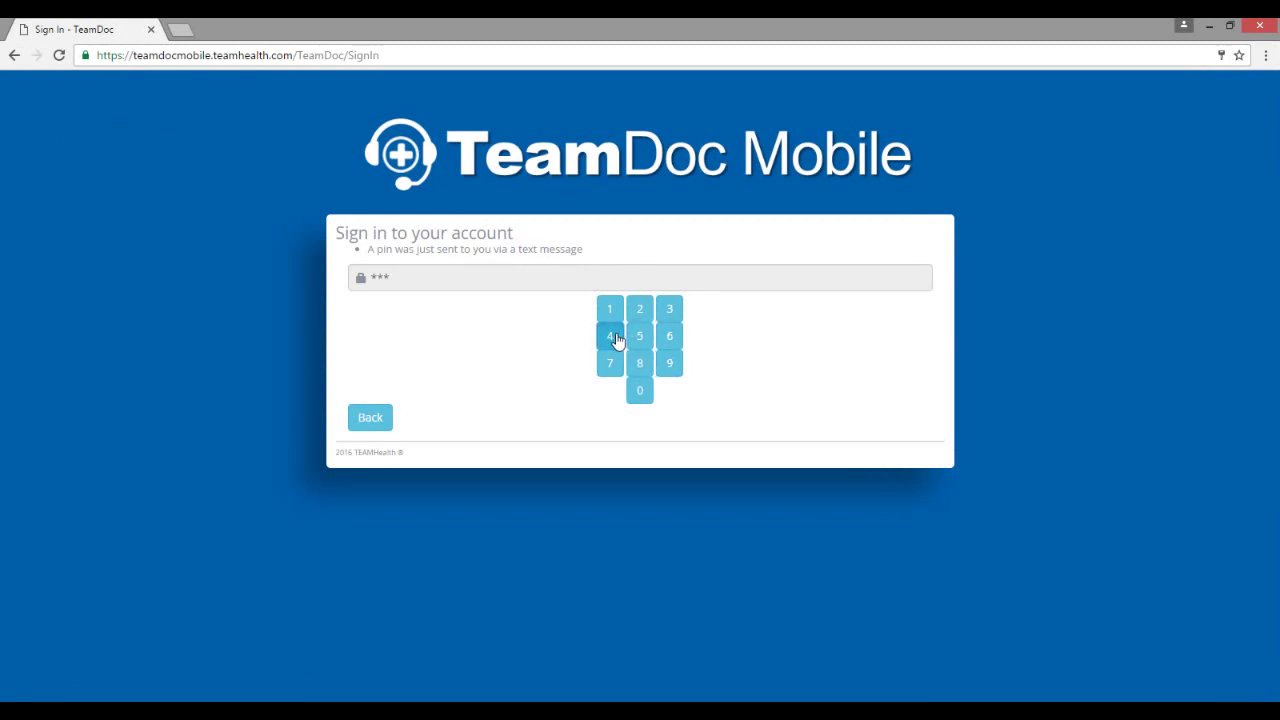
click(669, 311)
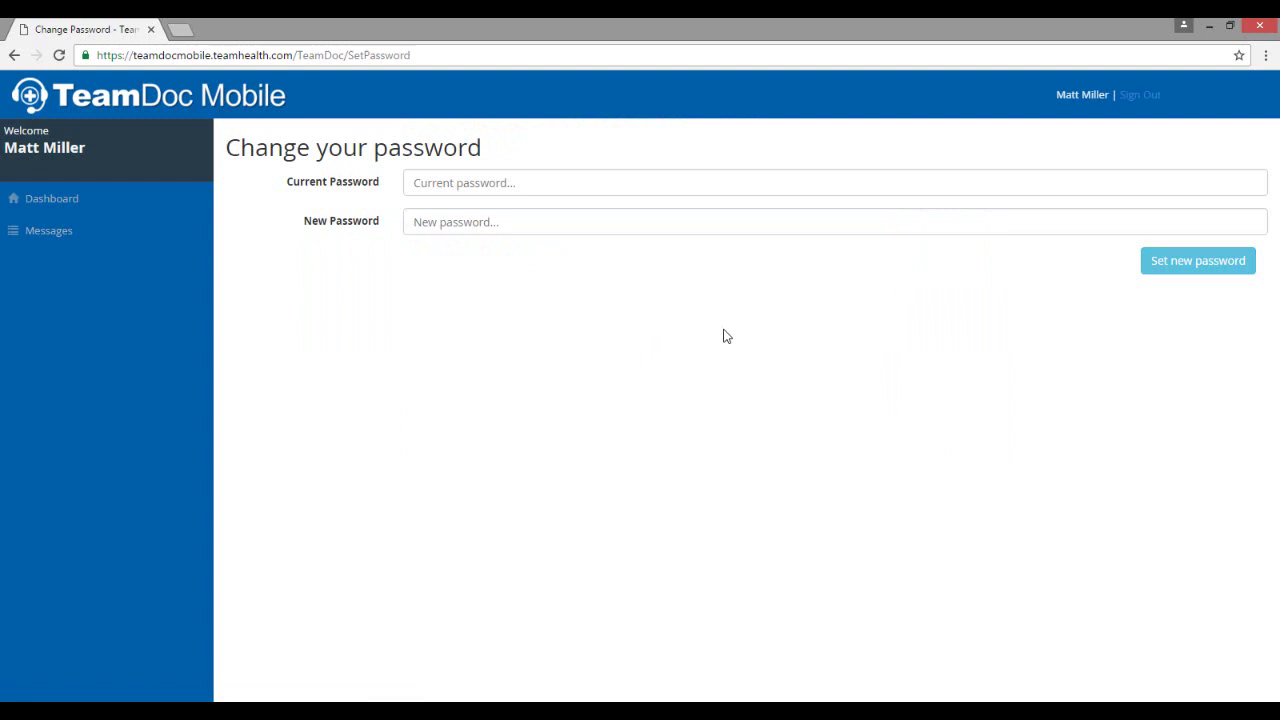
Step: Change the account password by pasting the temporary one as Current Password, entering a New Password and submitting the change
right_click(487, 186)
click(519, 284)
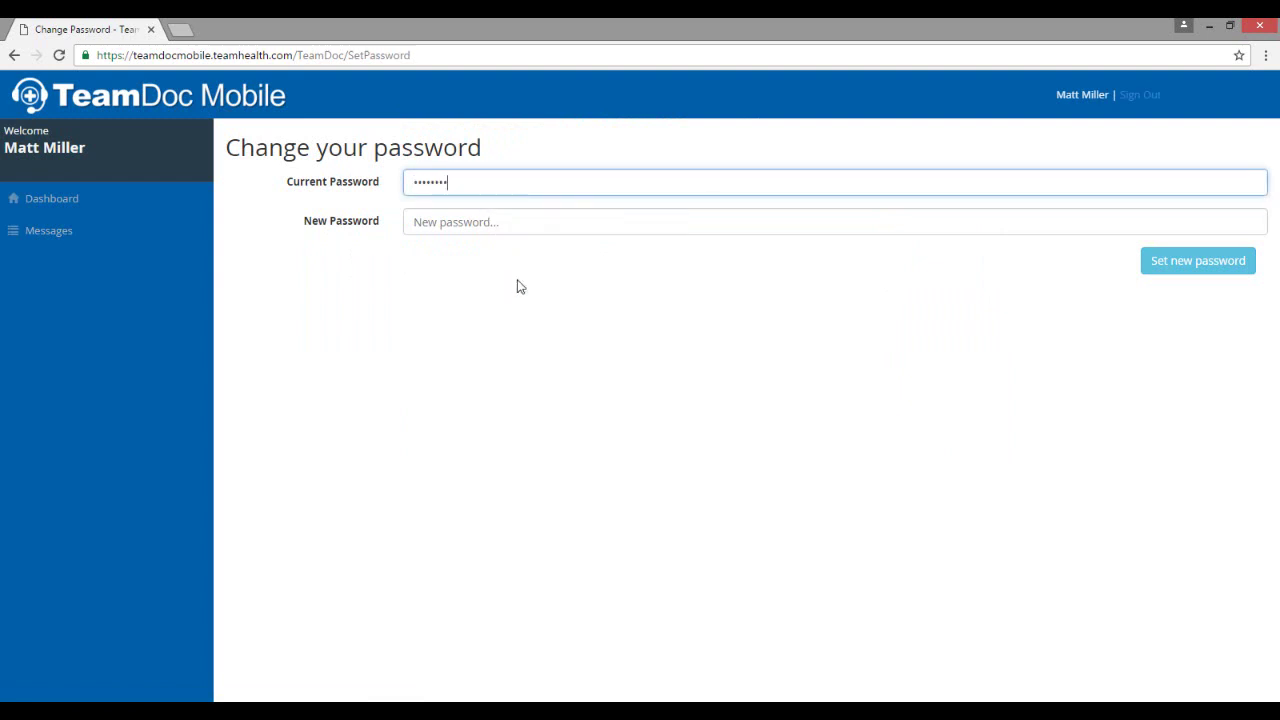
click(457, 224)
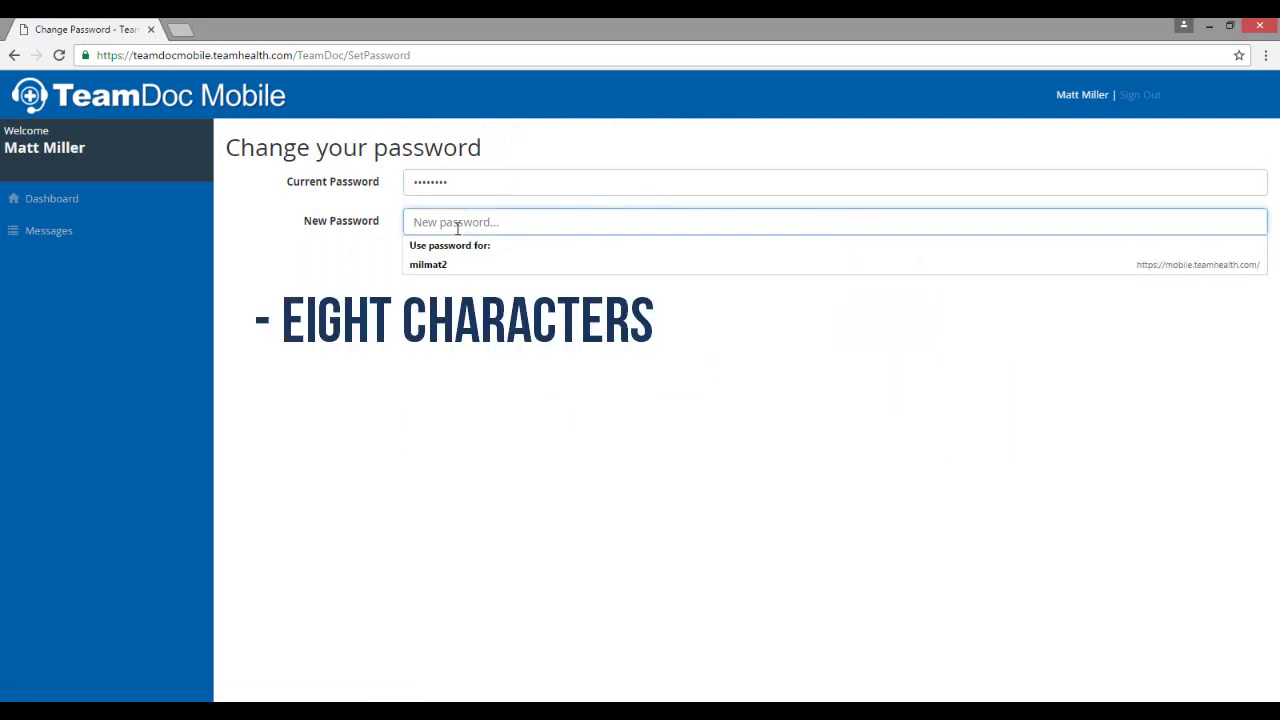
text(•••••••)
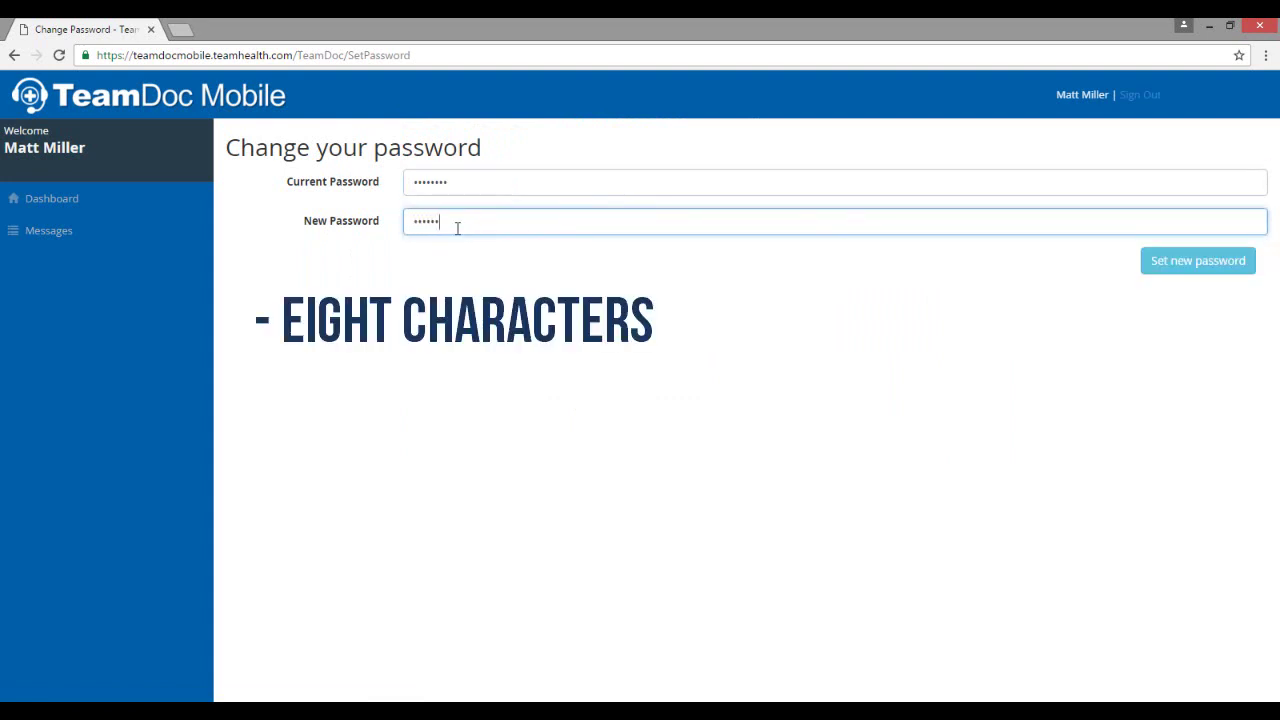
text(••)
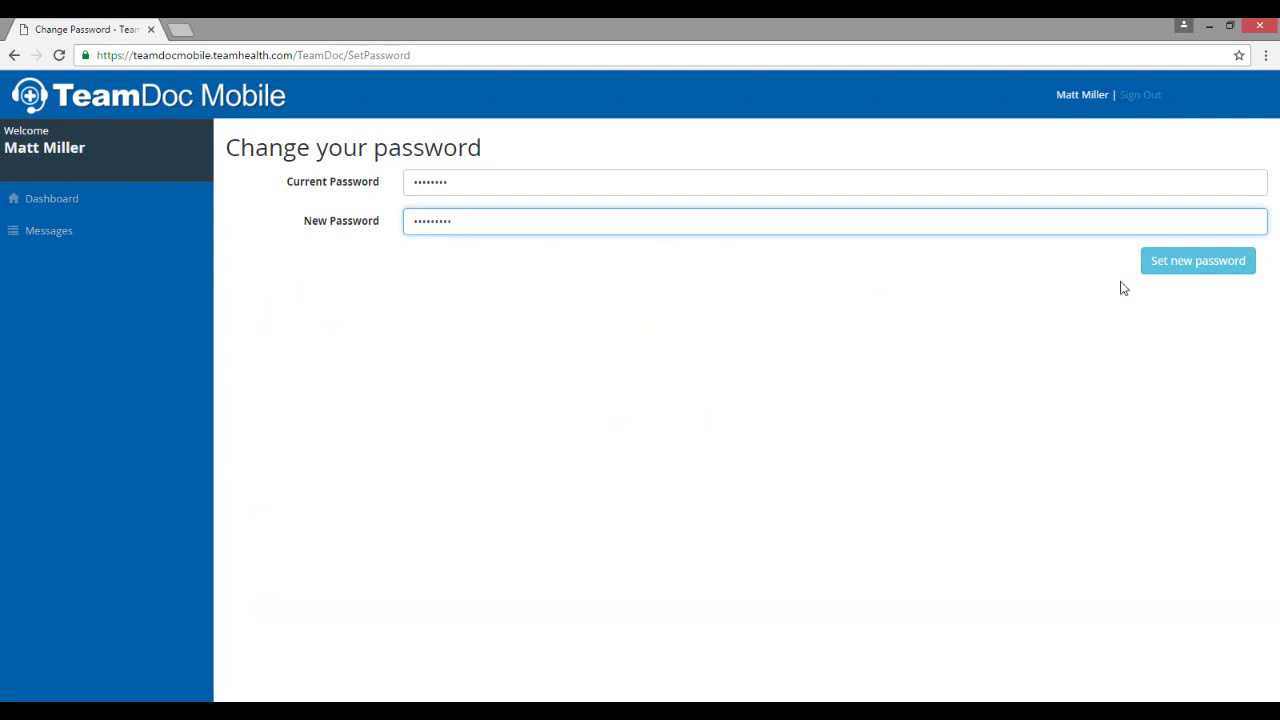
click(1168, 271)
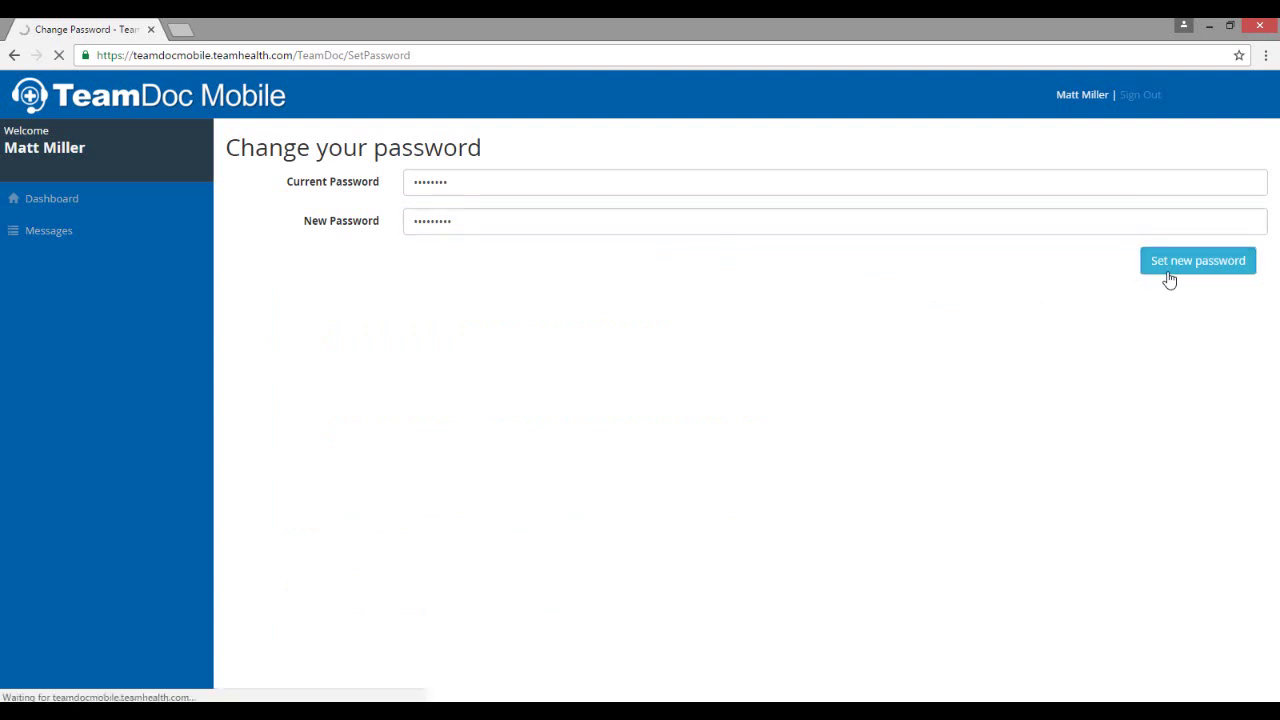